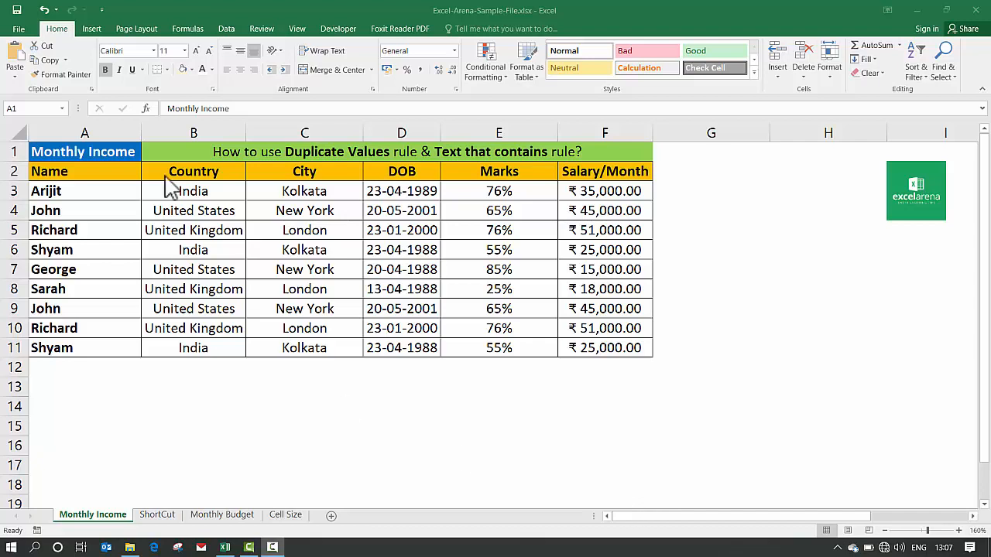
- Highlight duplicate values in column A with the Duplicate Values rule, using Light Red Fill with Dark Red Text
click(87, 128)
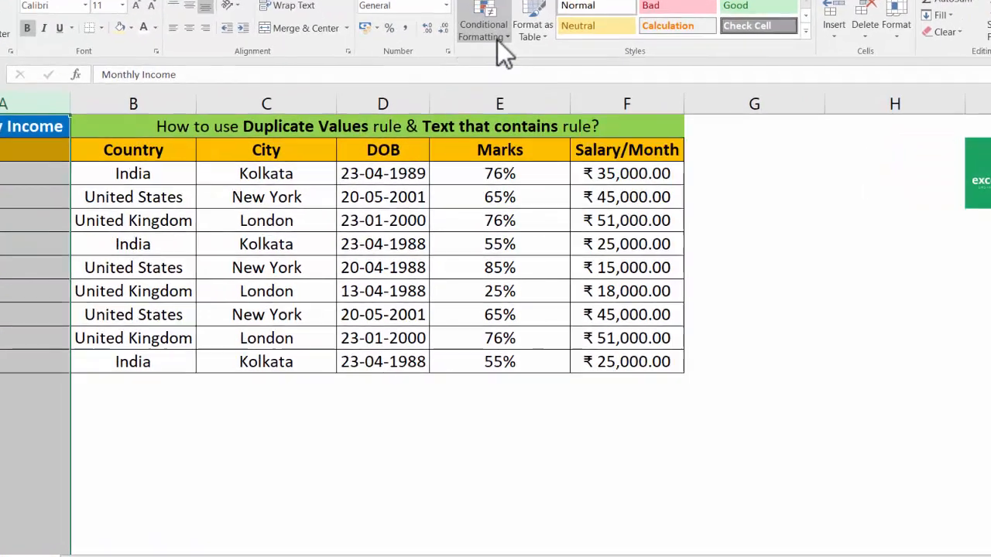
click(498, 40)
mouse_move(505, 72)
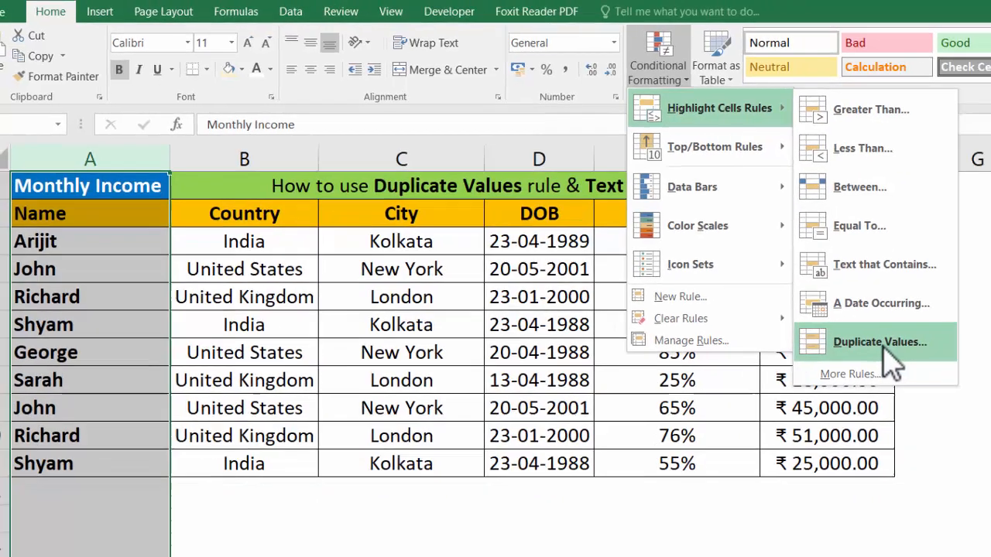
click(933, 360)
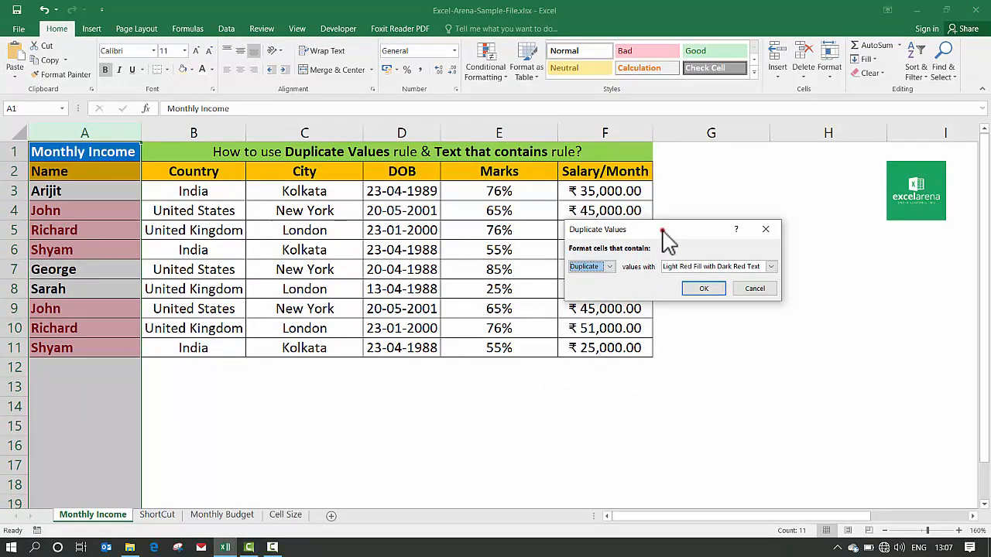
drag(663, 233, 284, 367)
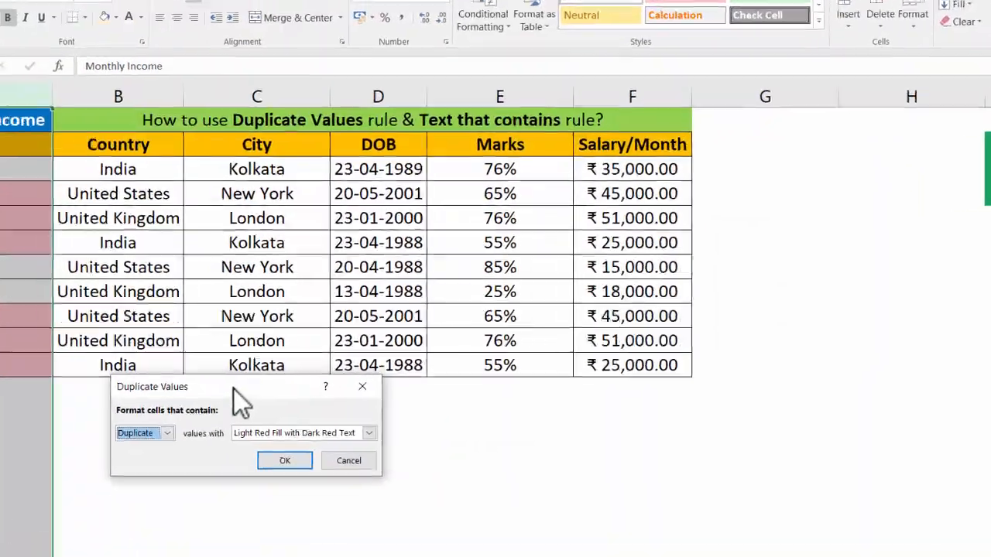
drag(234, 390, 185, 393)
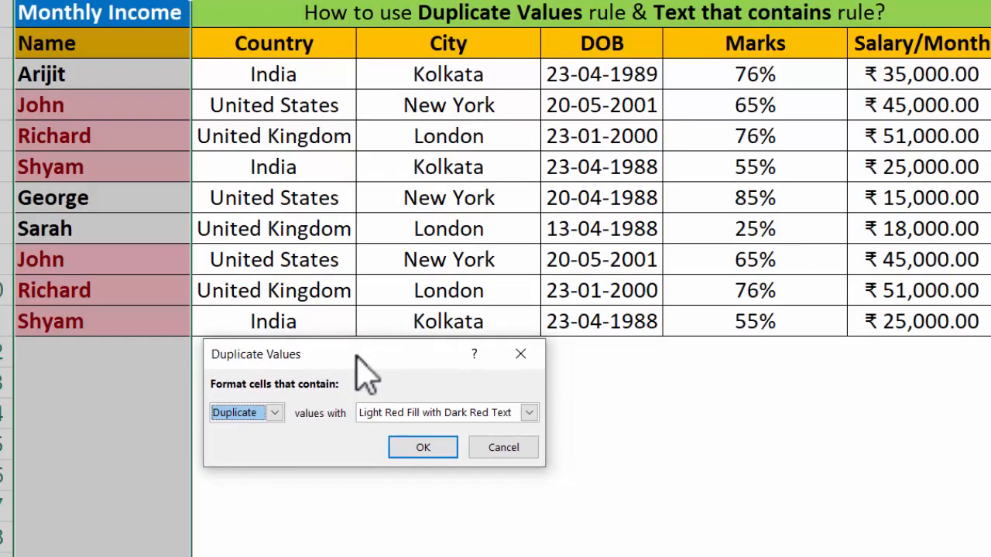
drag(357, 358, 351, 358)
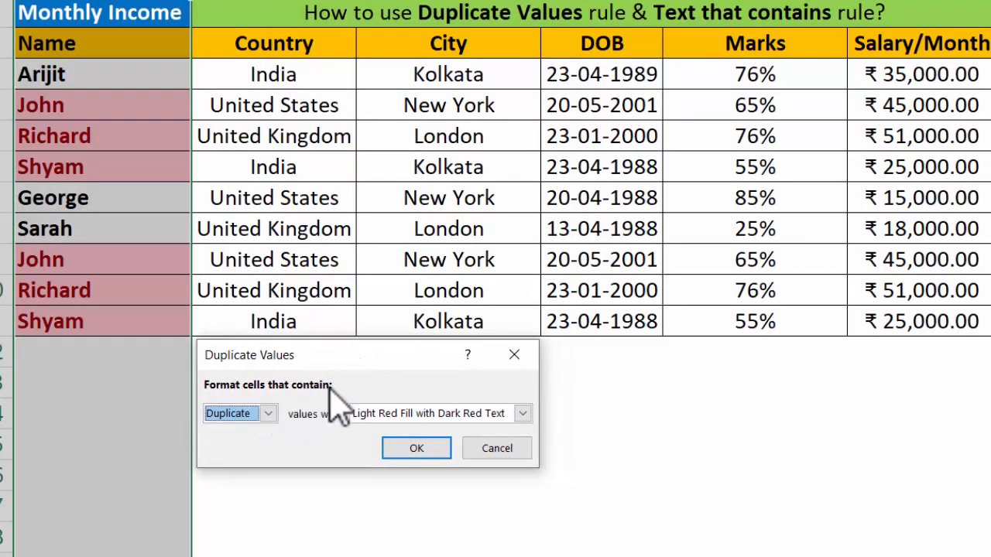
click(268, 414)
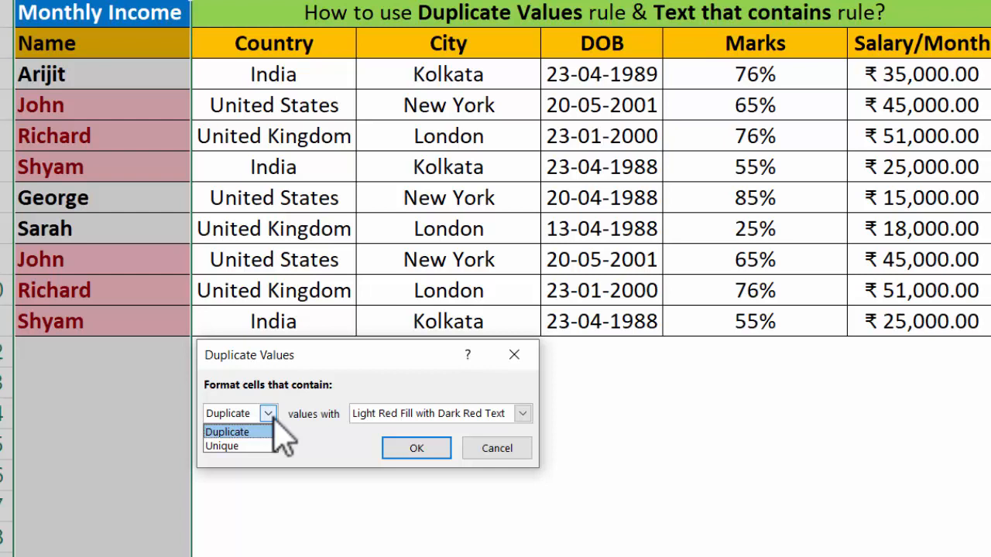
click(251, 432)
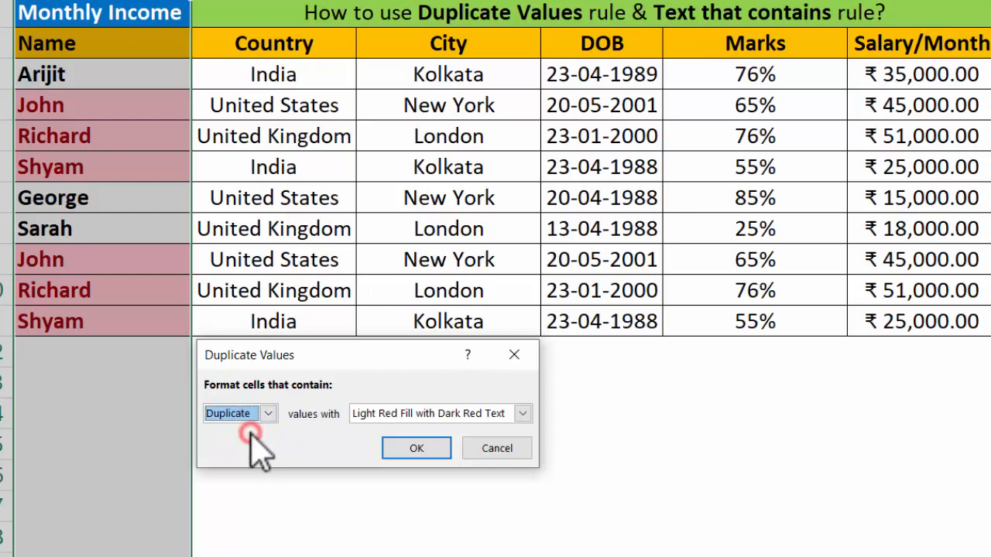
click(418, 451)
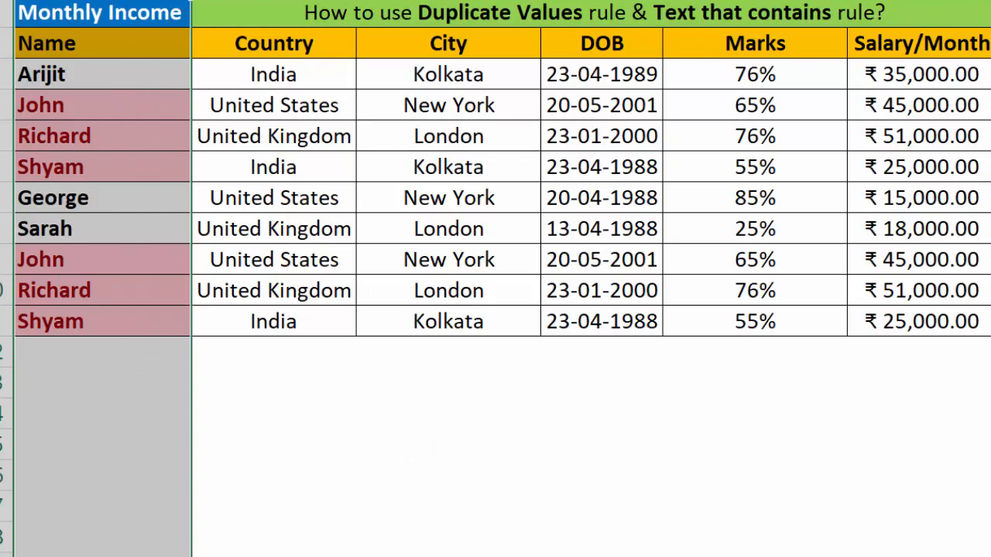
- Delete rows 4 to 6 holding the first set of duplicated names, and undo the deletion
click(4, 105)
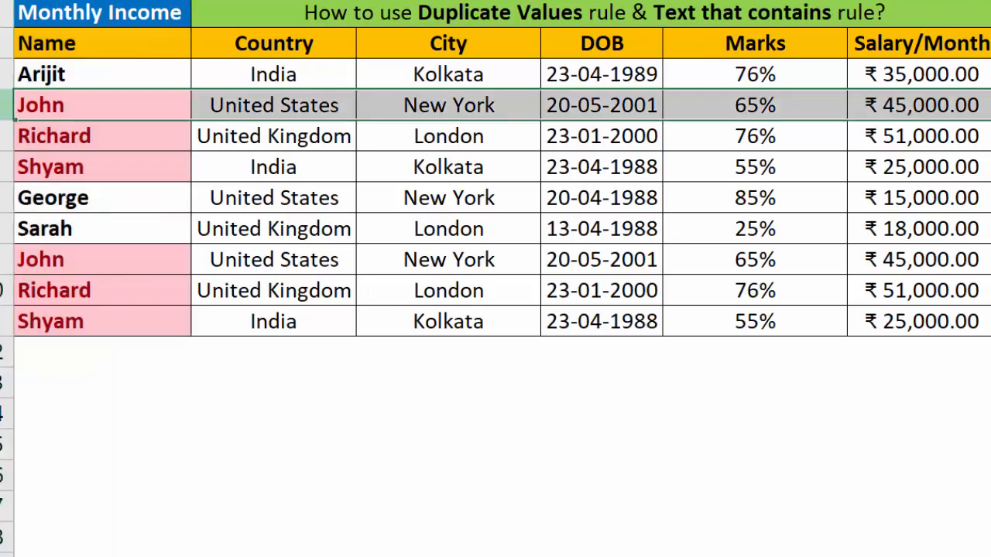
drag(3, 105, 4, 166)
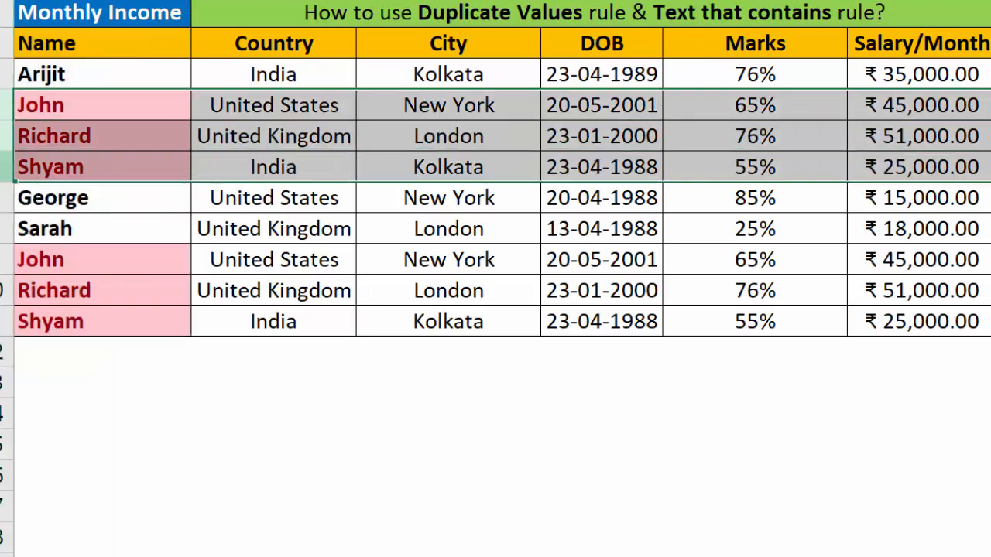
key(ctrl+minus)
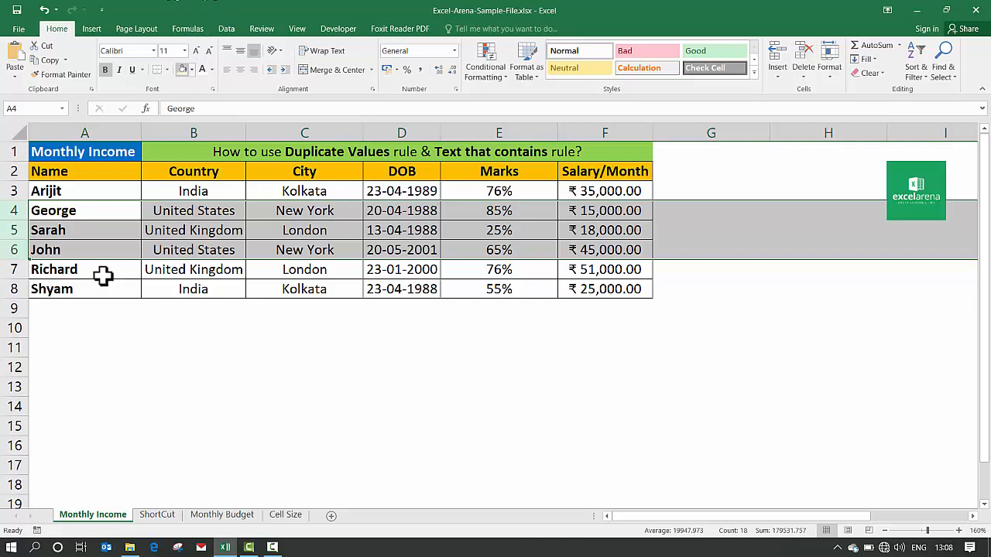
click(111, 346)
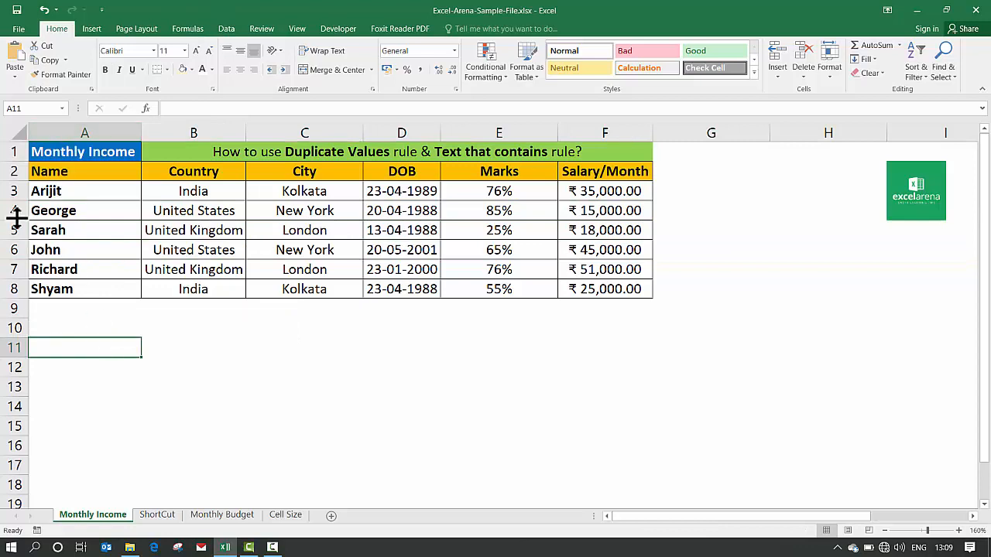
key(ctrl+z)
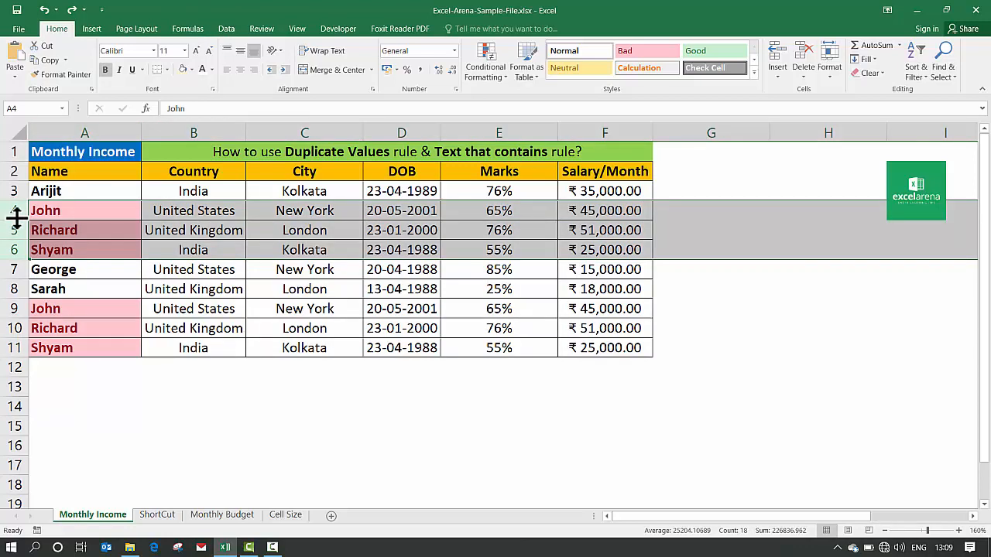
- Clear the conditional formatting rules from column A only
click(96, 124)
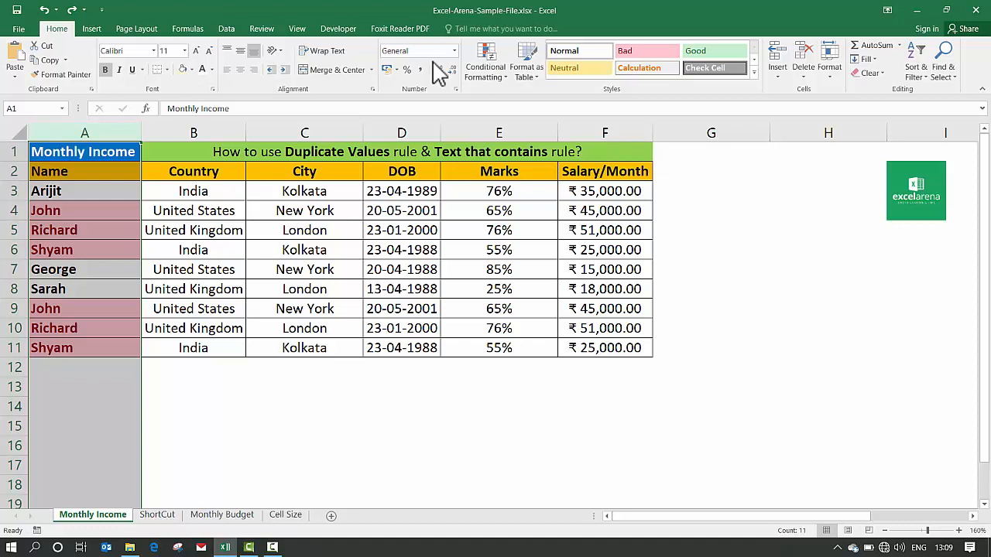
click(499, 76)
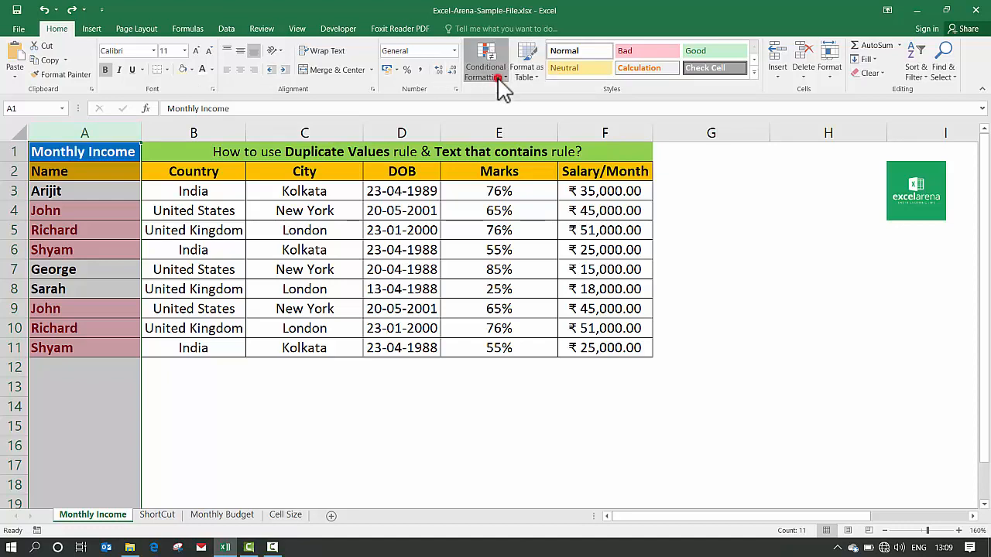
mouse_move(515, 246)
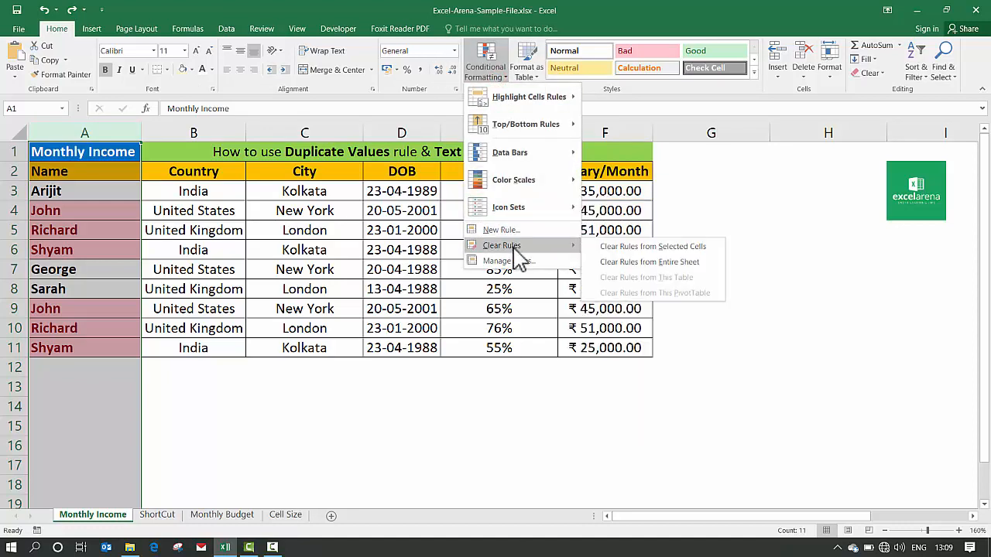
click(606, 247)
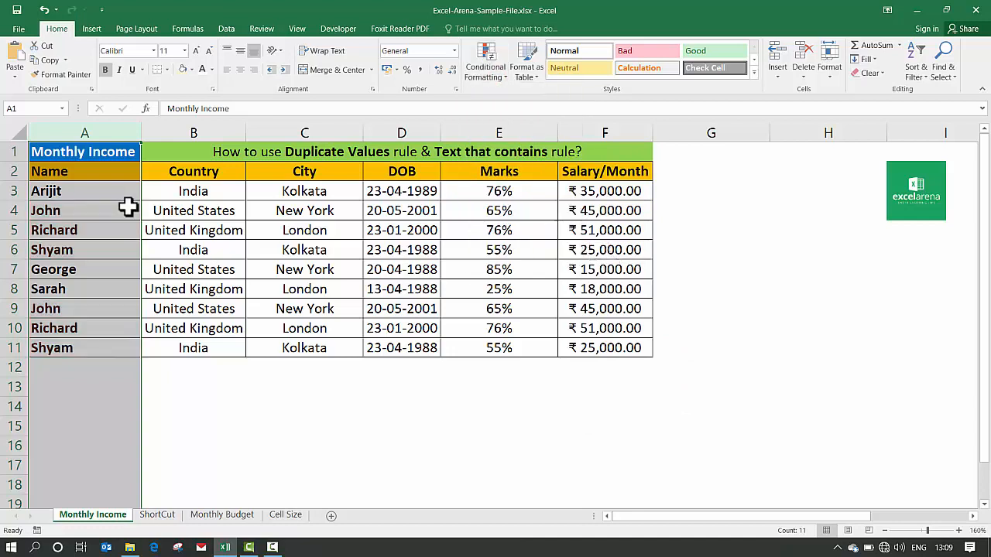
- Apply a Text that Contains rule to B3:B11 for "United States" with Light Red Fill with Dark Red Text
click(192, 191)
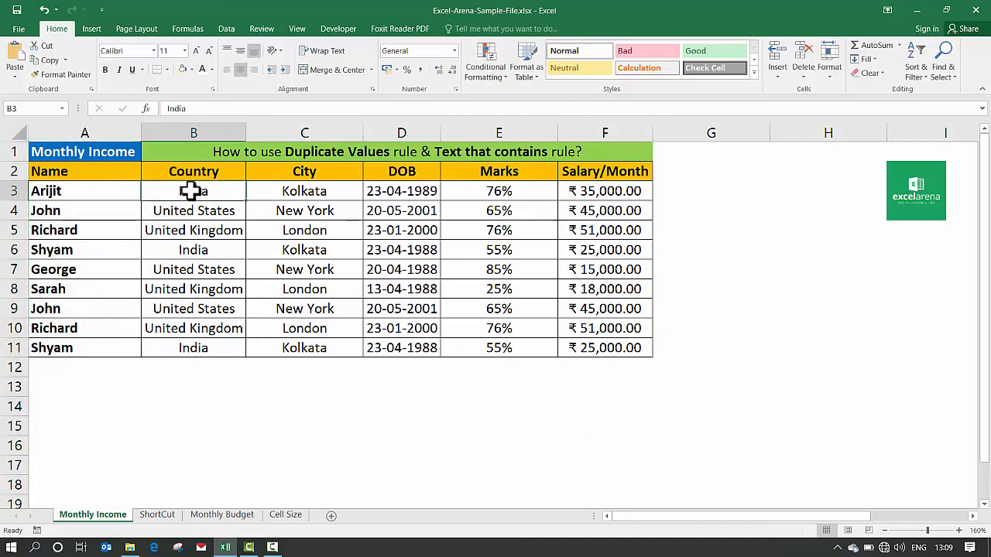
key(shift+Down)
key(shift+Down)
key(shift+Down)
key(shift+Down)
key(shift+Down)
key(shift+Down)
key(shift+Down)
key(shift+Down)
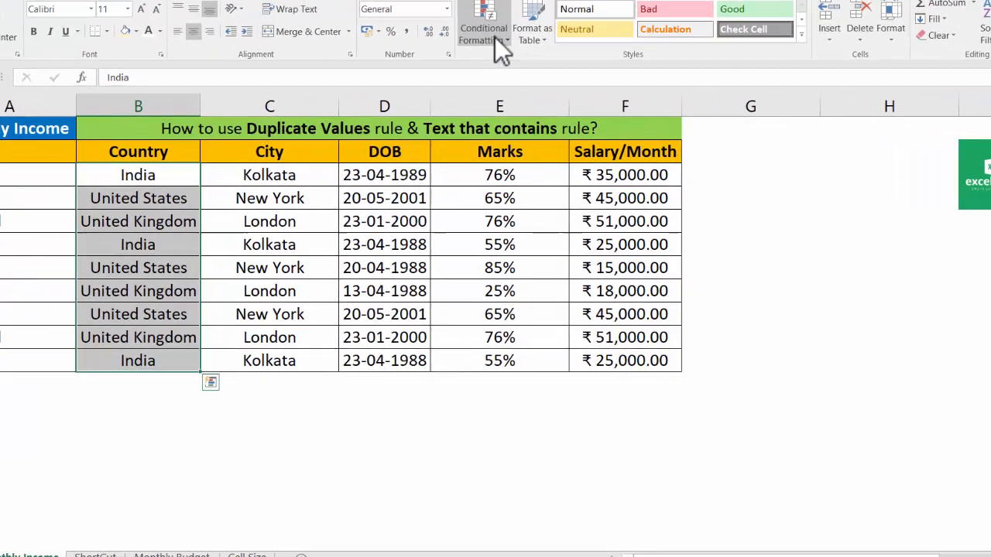
click(500, 41)
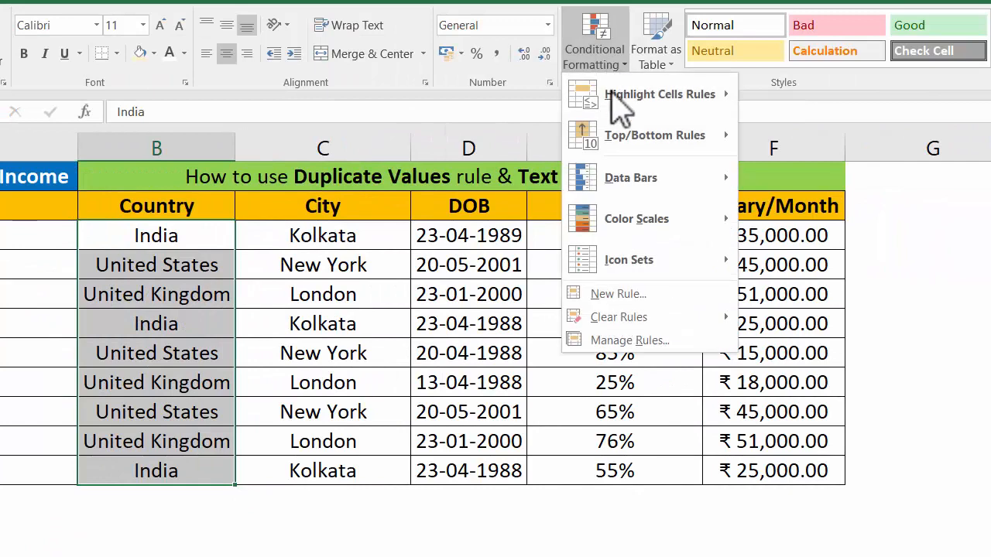
mouse_move(635, 105)
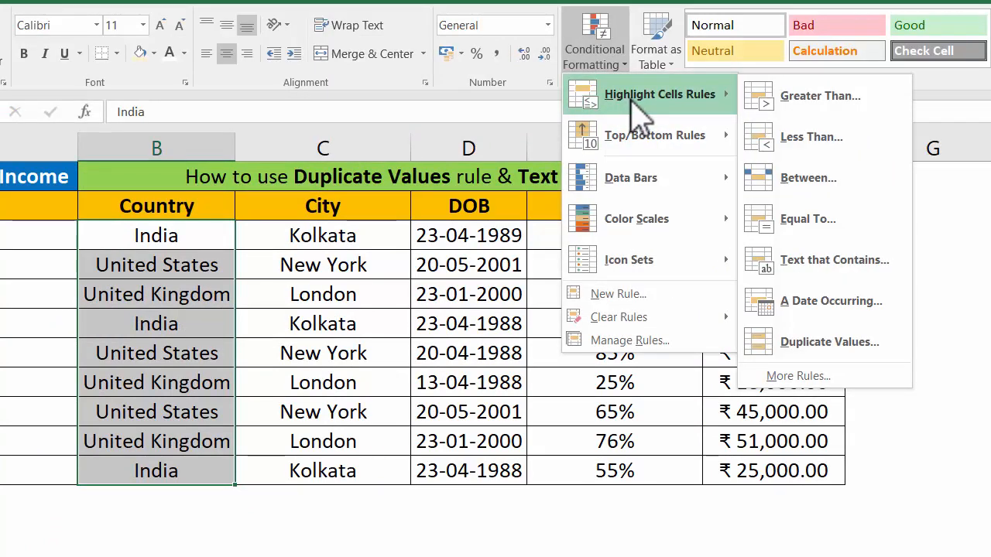
click(824, 264)
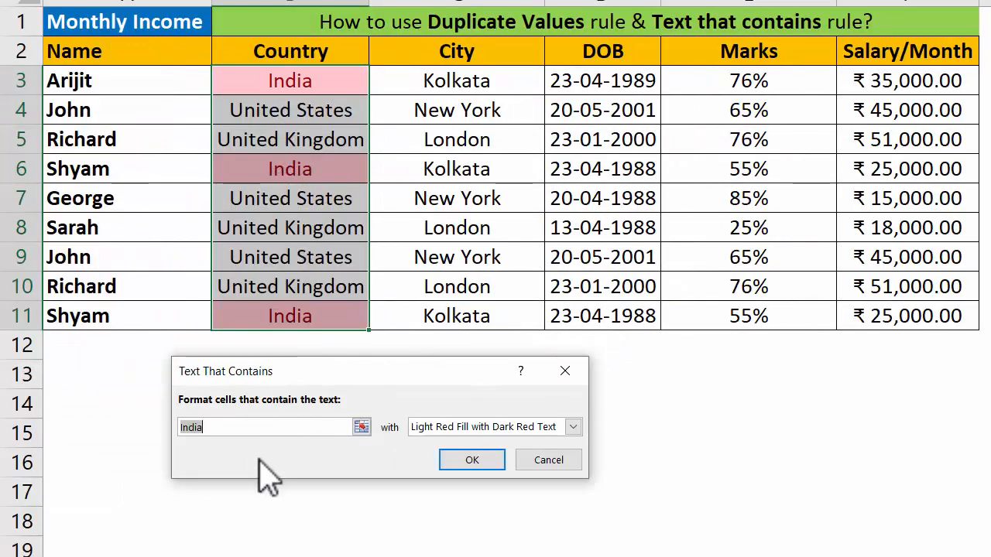
key(BackSpace)
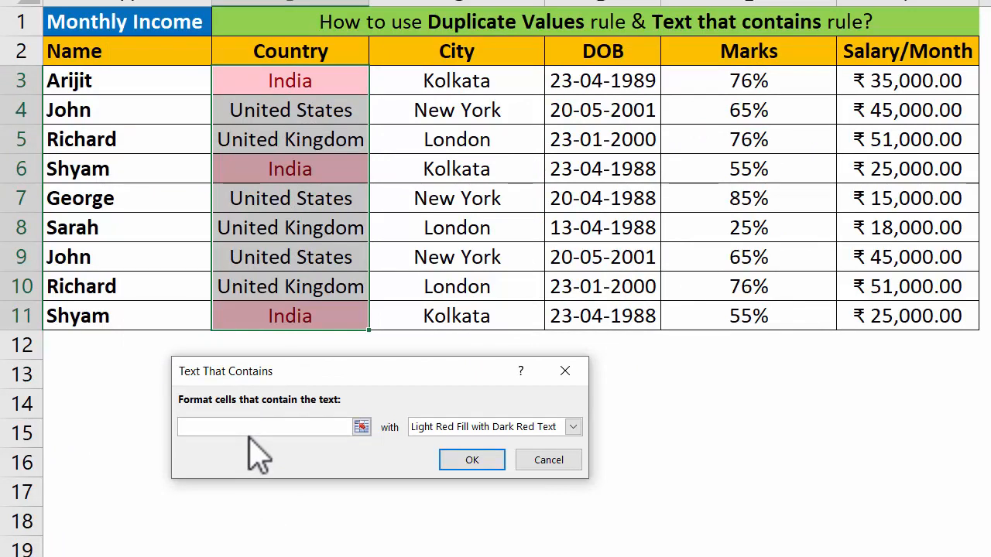
text(Unit)
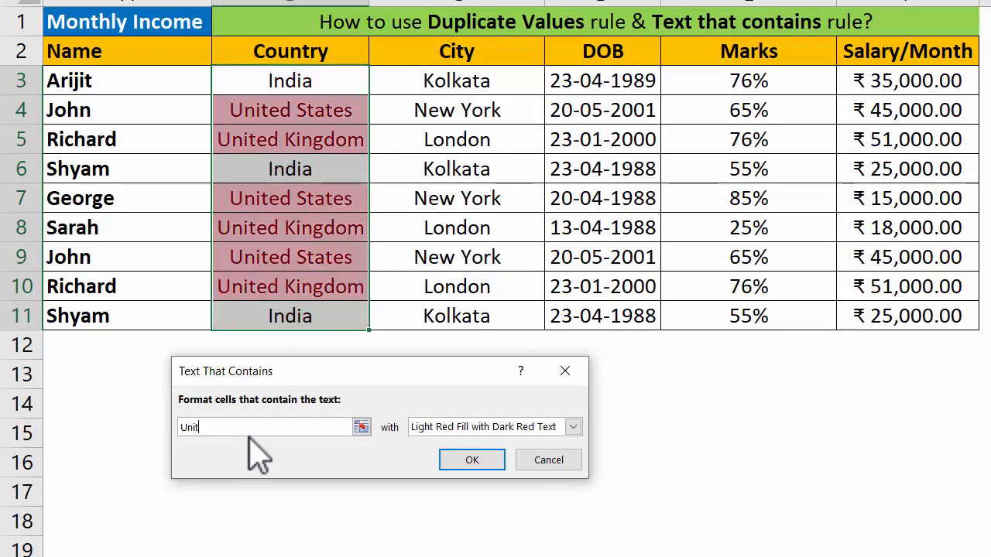
text(ed States)
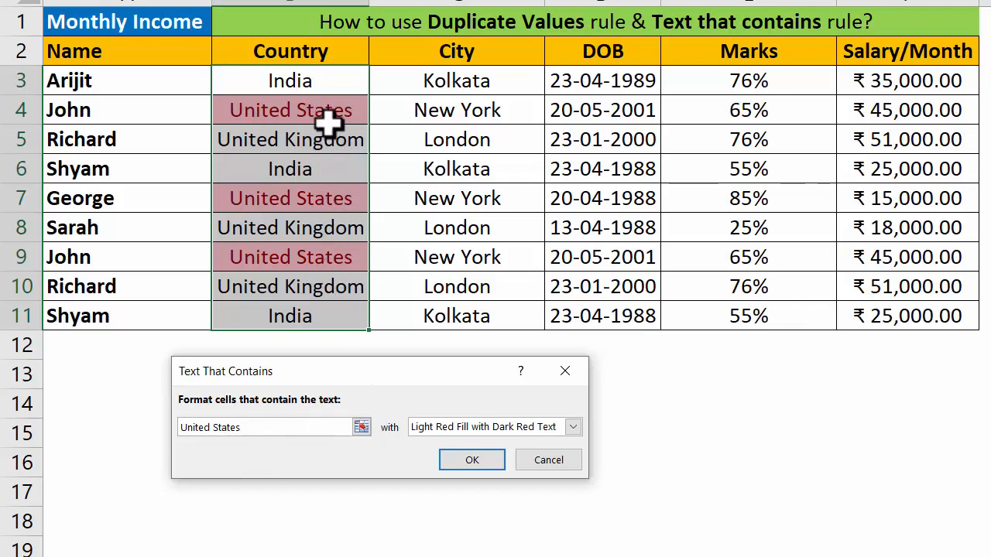
click(467, 463)
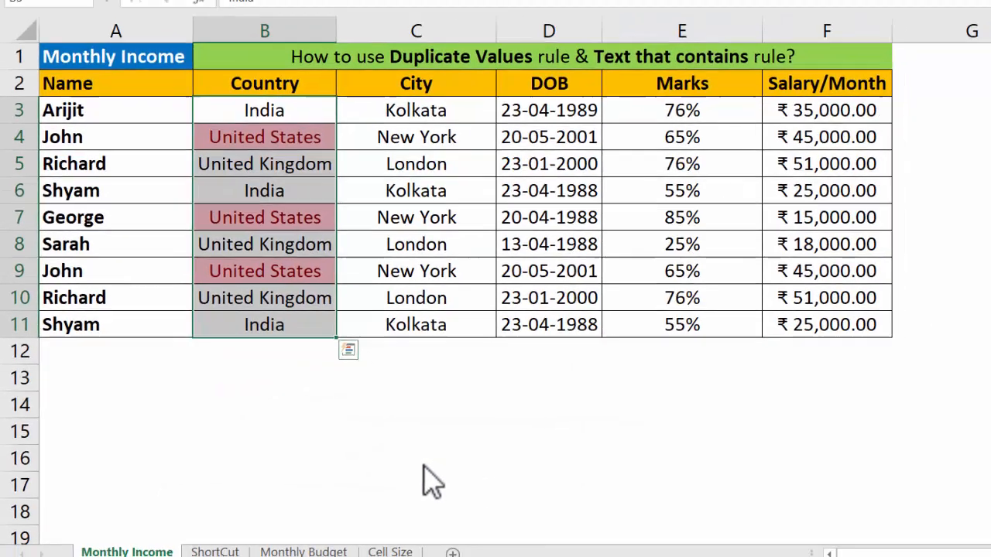